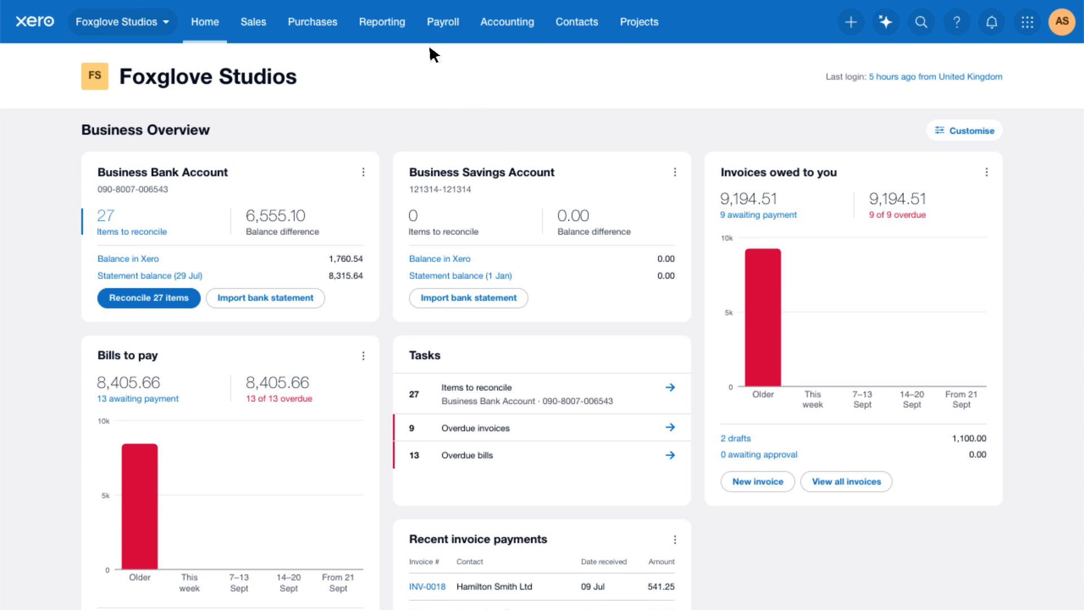
Search the reports for "Receivable" and open the Aged Receivables Summary report.
left_click(411, 22)
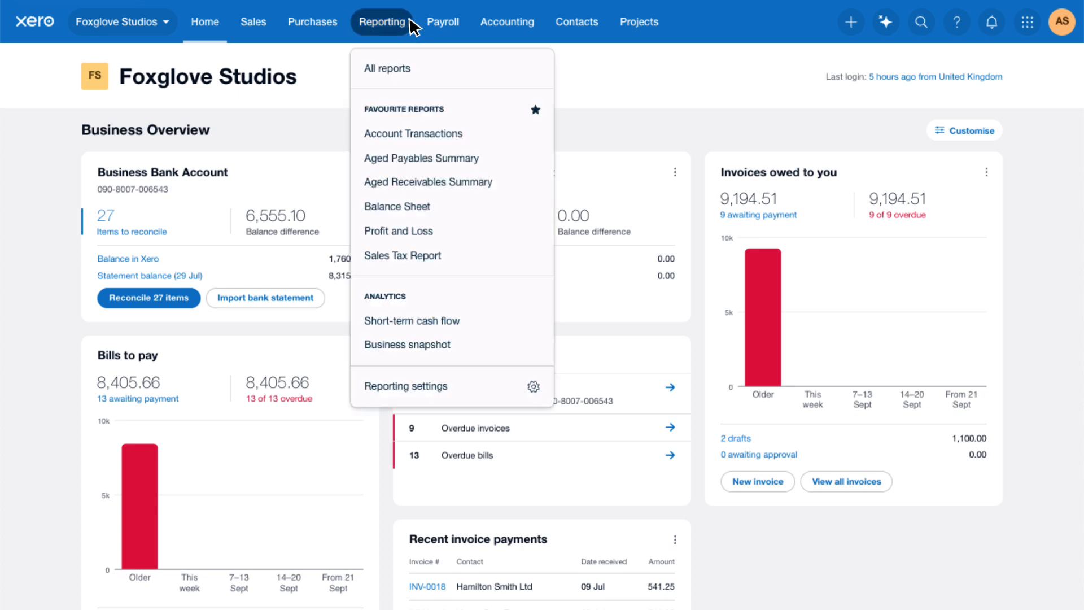
left_click(425, 72)
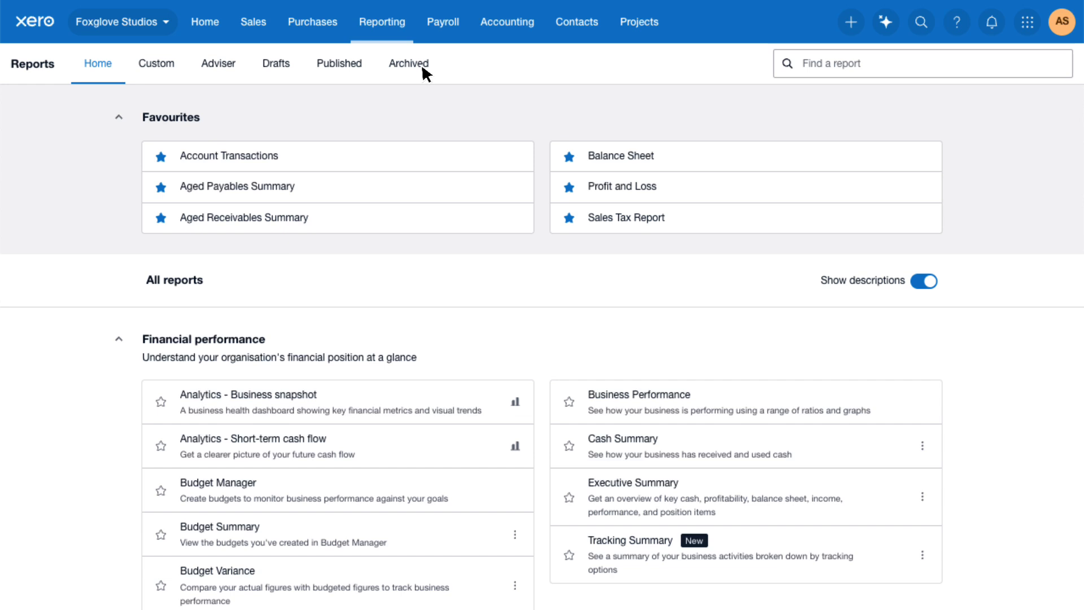
left_click(911, 67)
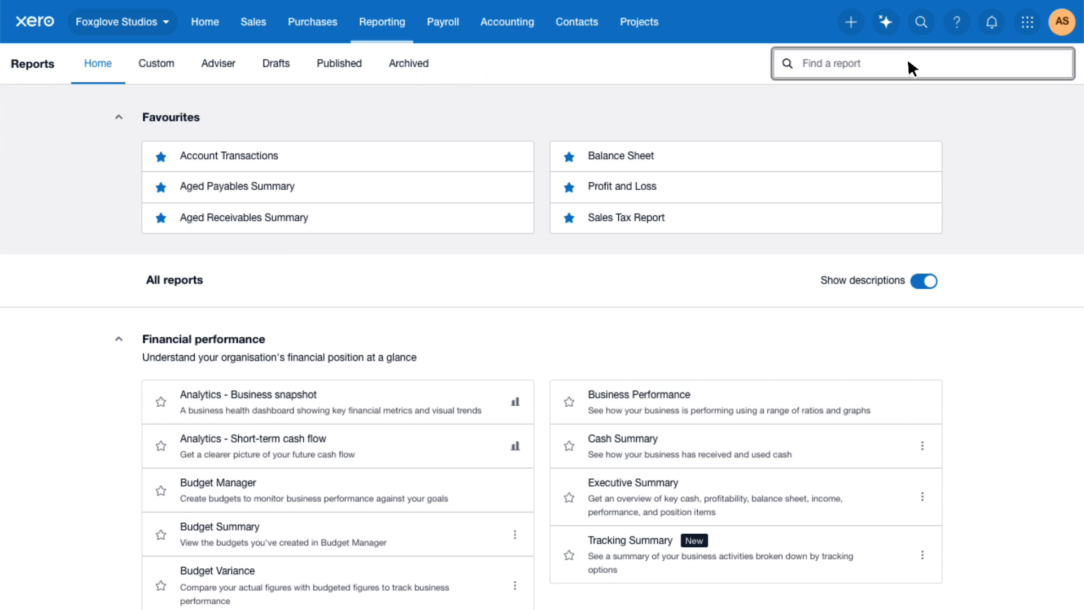
type("Receivable")
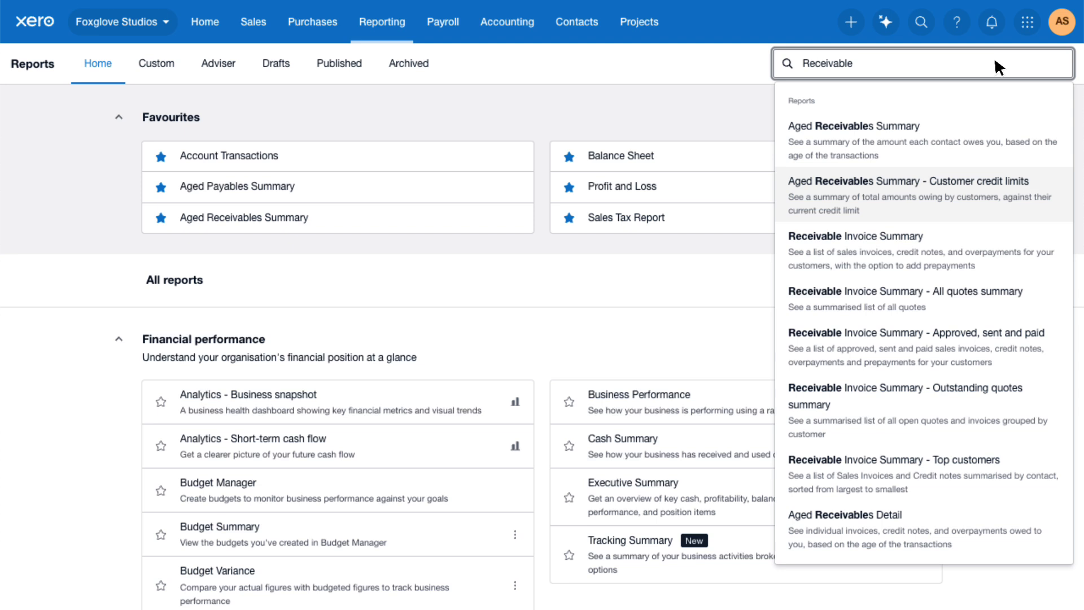
left_click(929, 129)
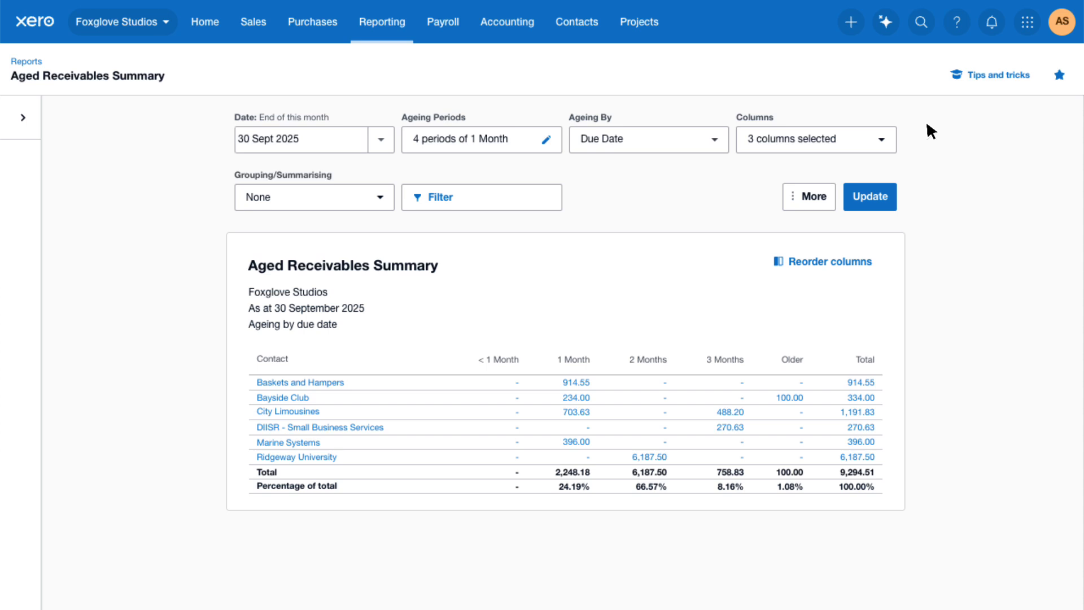
Set the report date to the end of last month, 31 Aug 2025.
left_click(382, 141)
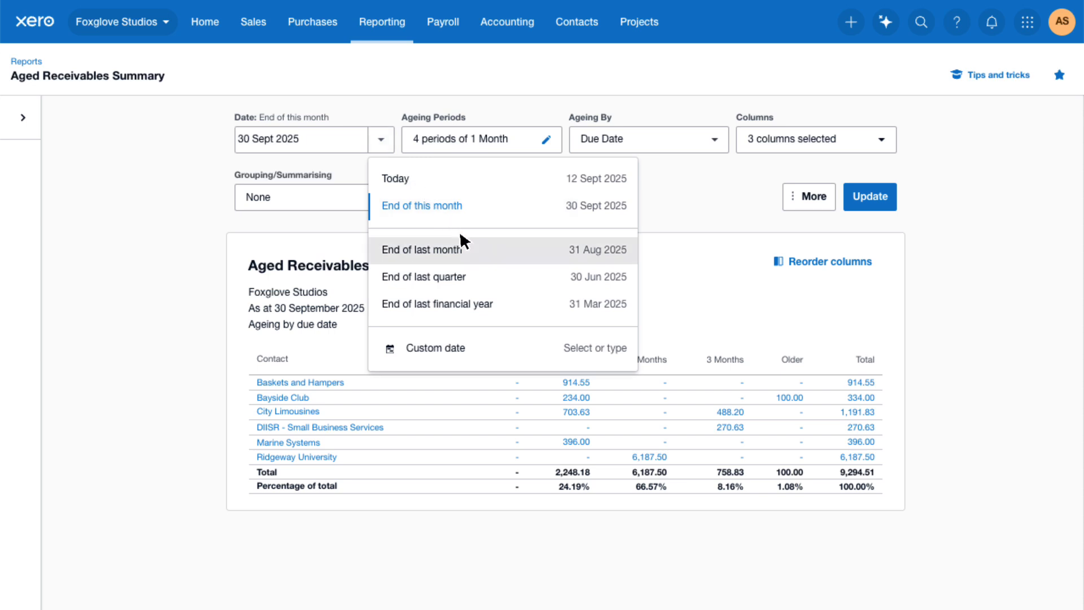
left_click(474, 253)
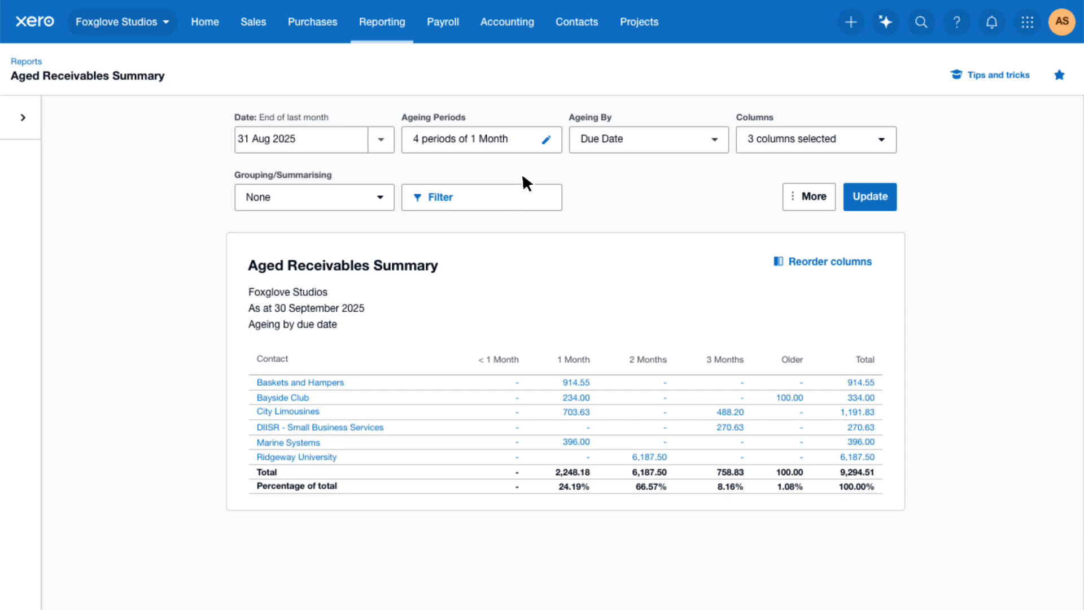
Review the ageing period settings, keeping 4 periods of 1 Month, and check the available Ageing By date options.
left_click(547, 141)
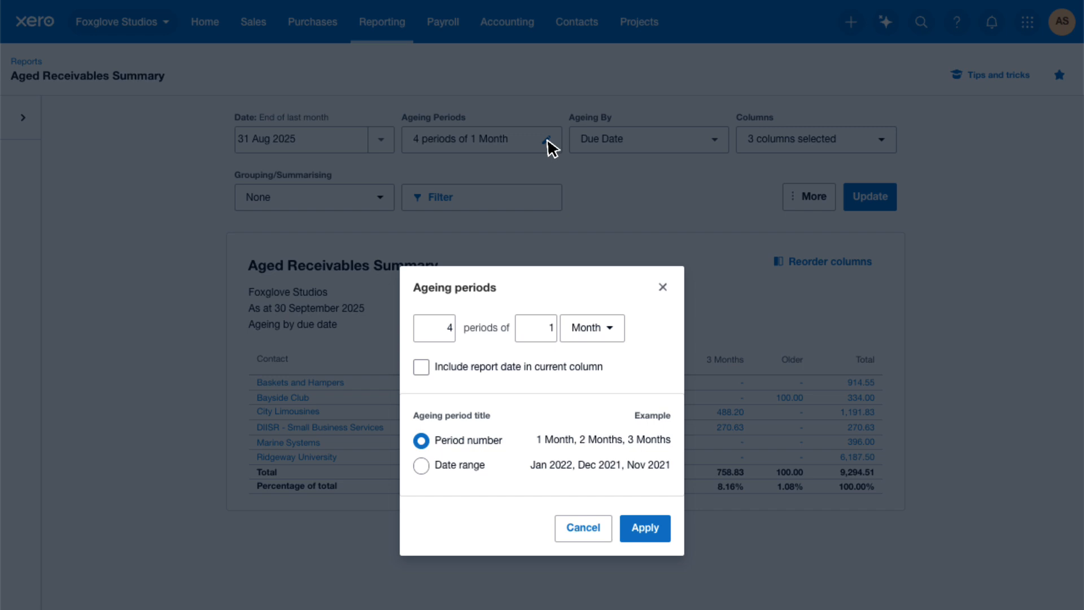
left_click(610, 328)
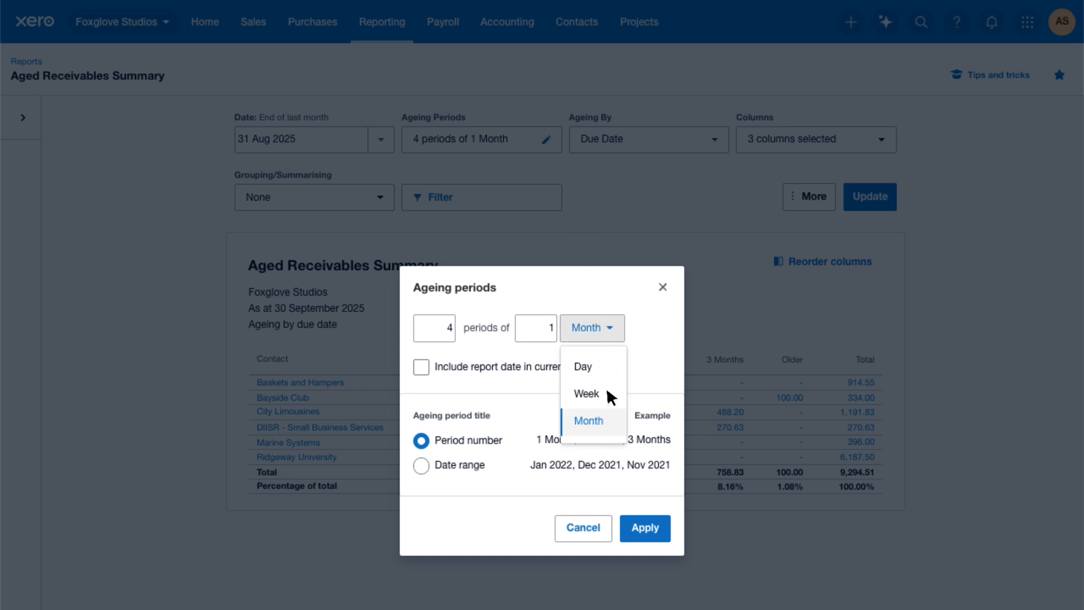
left_click(642, 363)
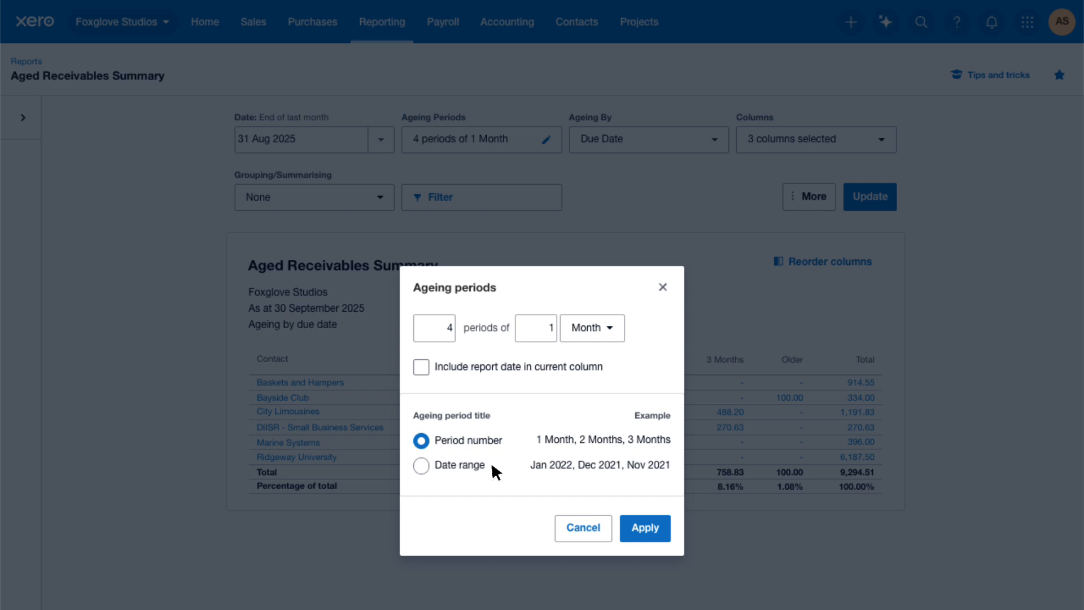
left_click(655, 528)
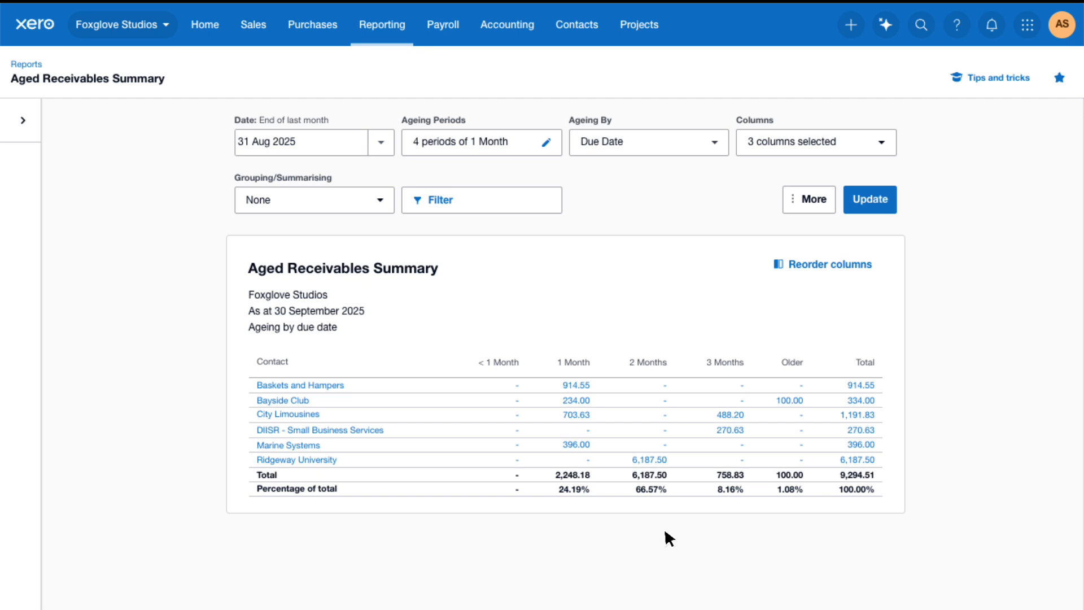
left_click(715, 140)
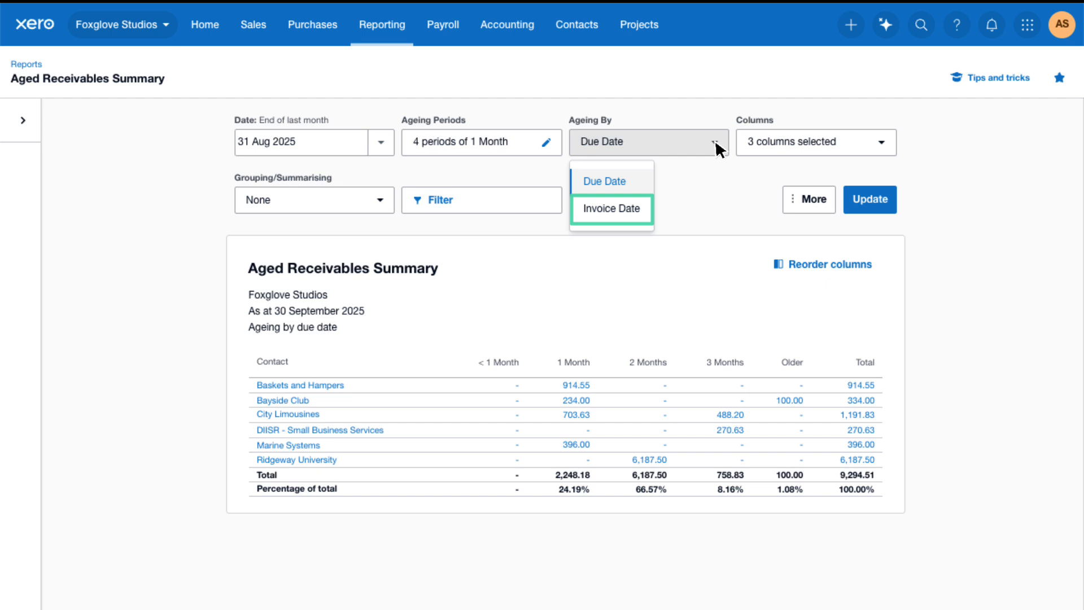
left_click(708, 170)
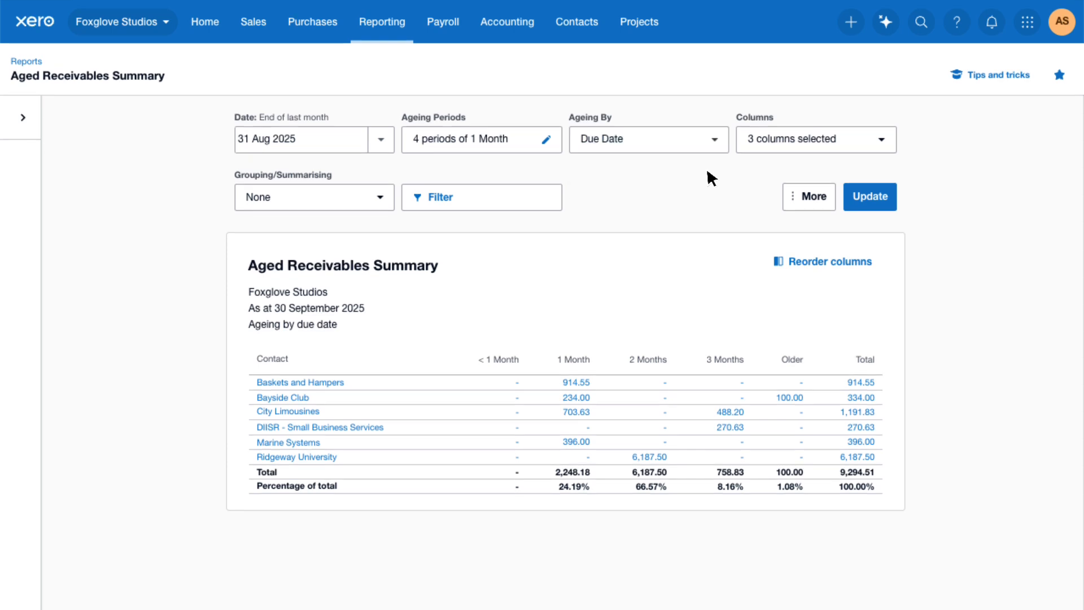
Add the Credit Limit, Email, Phone and Primary Person columns to the report.
left_click(881, 147)
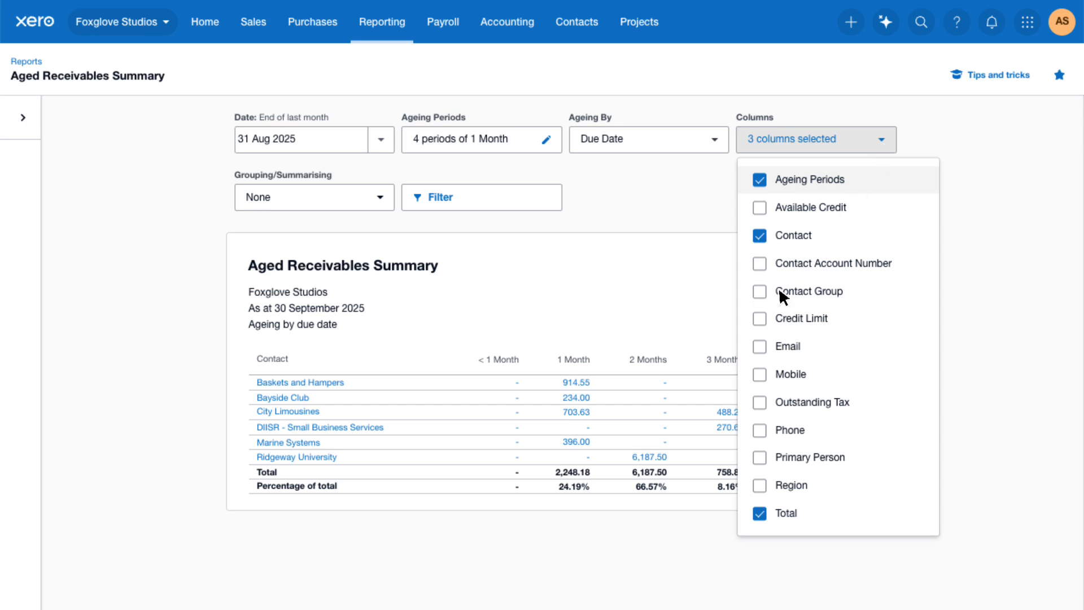
left_click(761, 317)
left_click(760, 347)
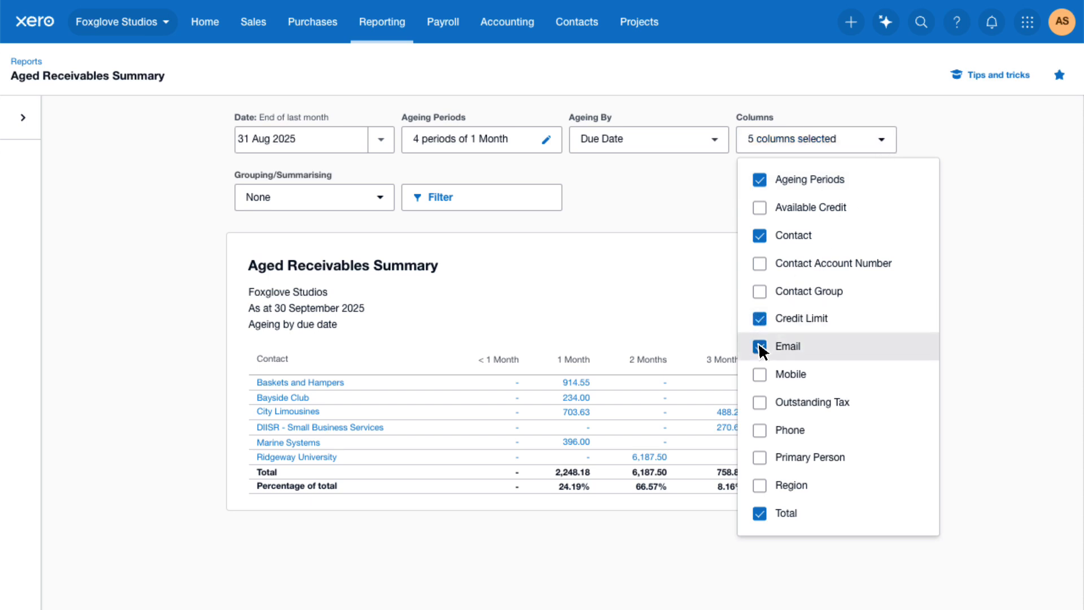
left_click(760, 429)
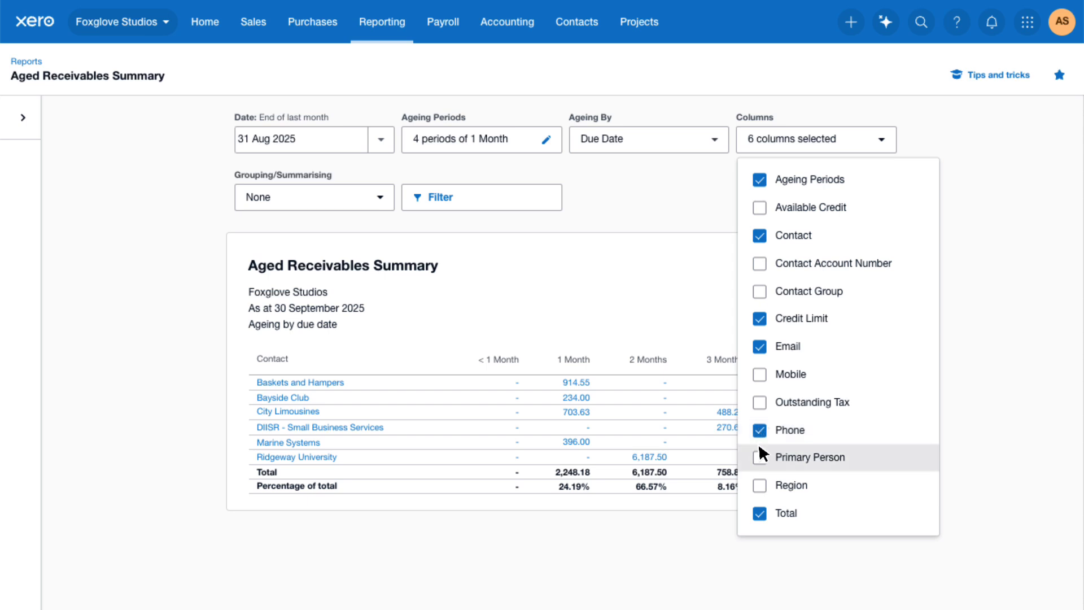
left_click(760, 458)
left_click(655, 290)
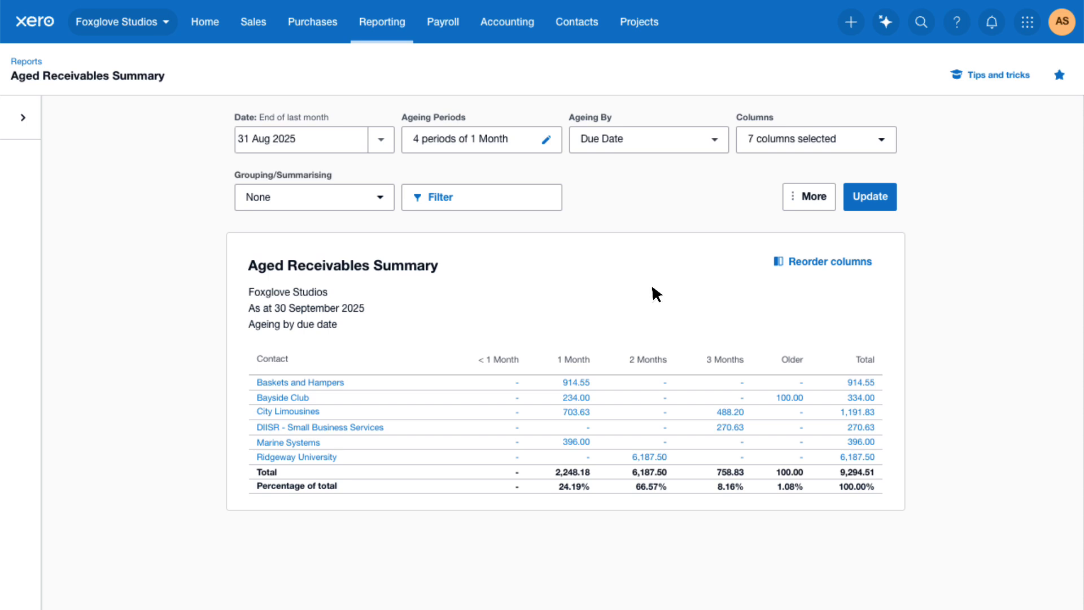
Review the report's grouping and summarising choices, its filters, and the additional show options.
left_click(380, 198)
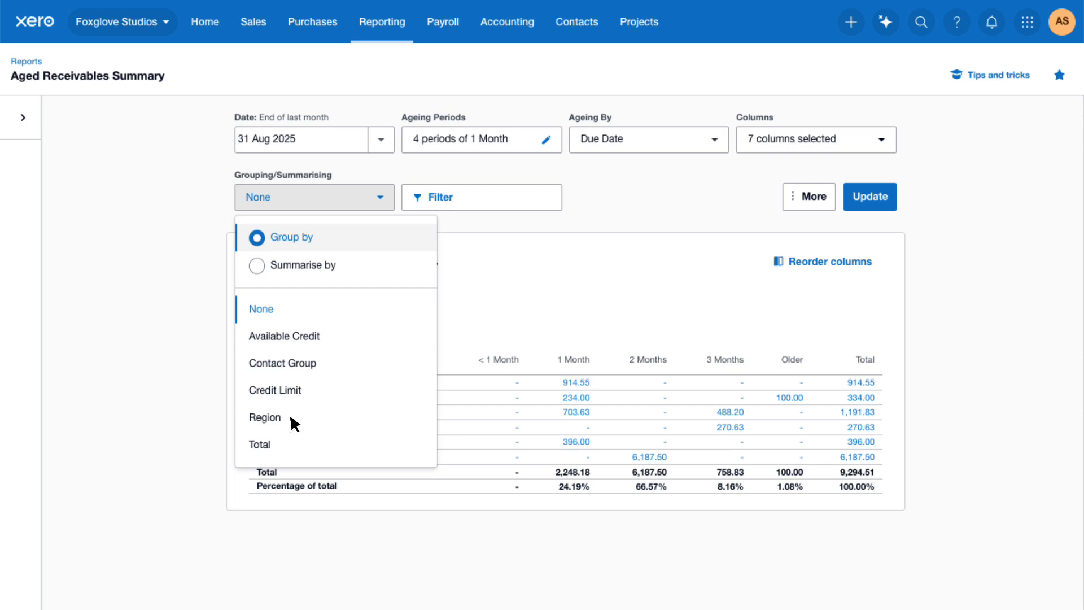
left_click(460, 390)
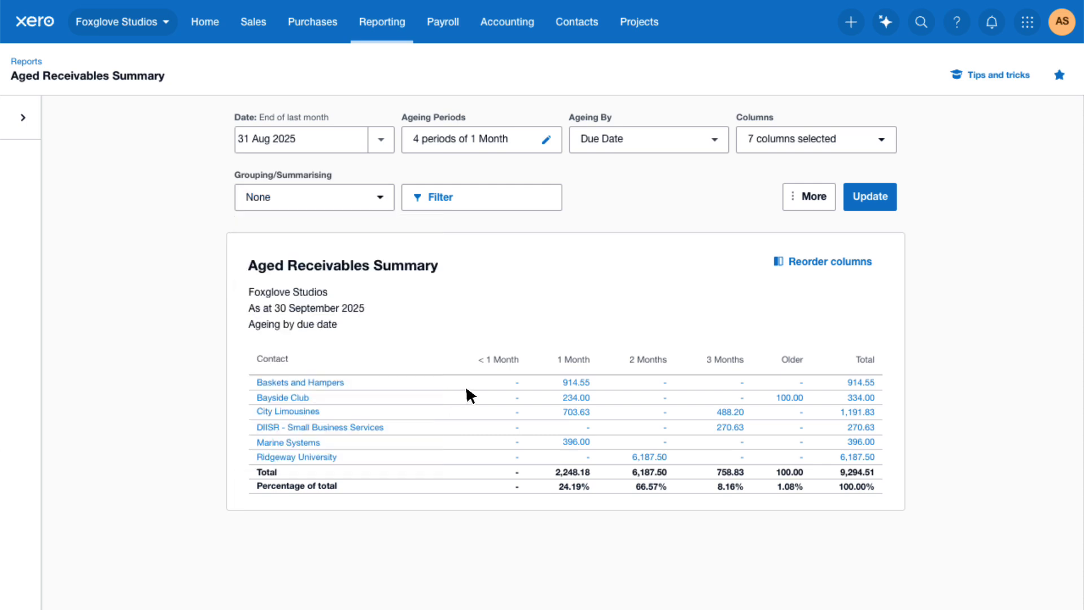
left_click(548, 195)
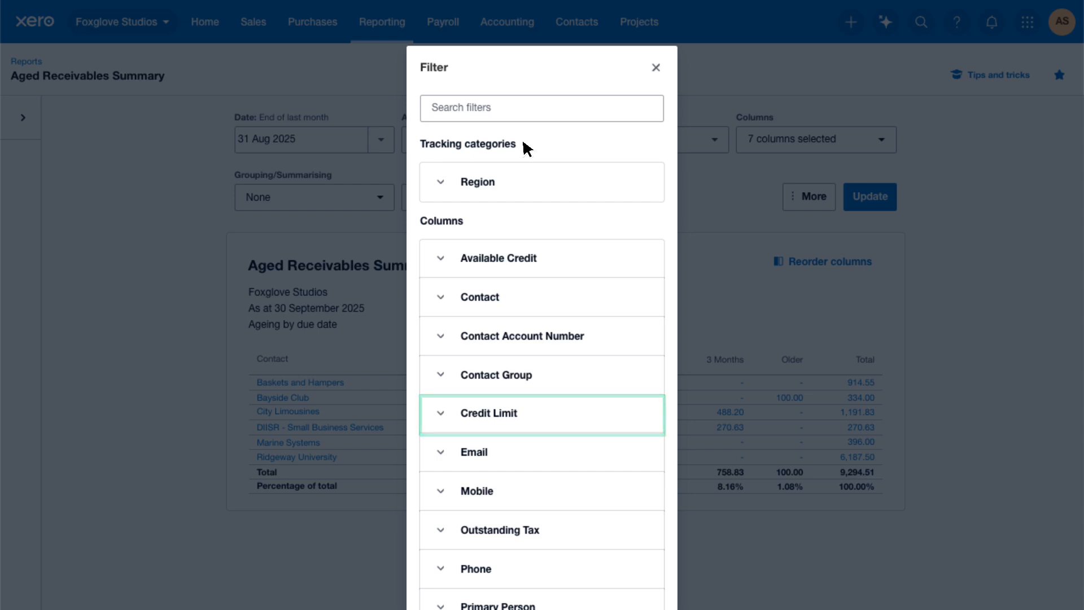
scroll(526, 149, "down", 4)
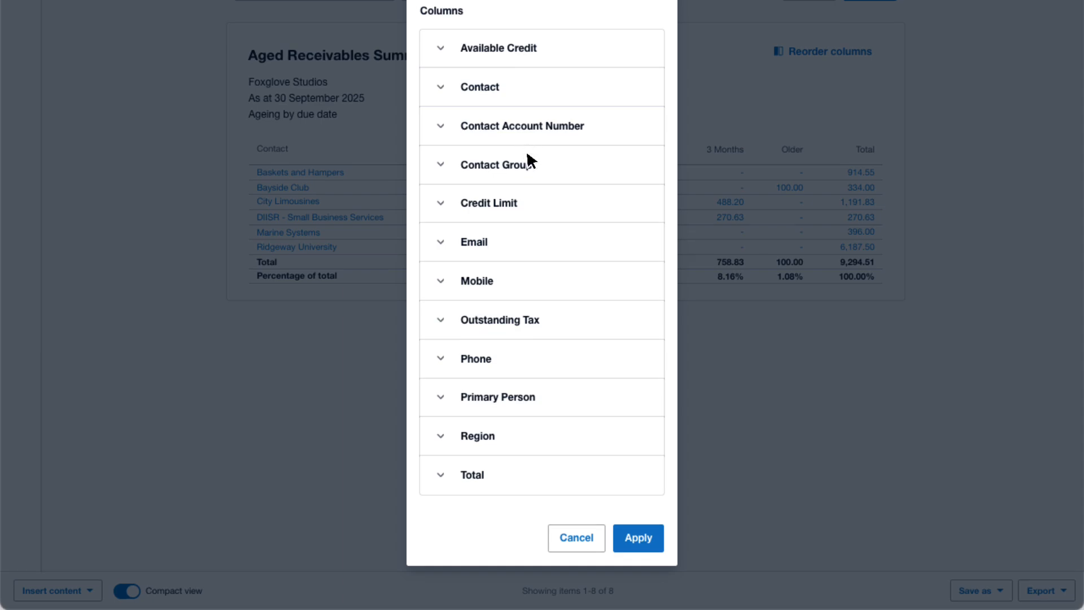
left_click(661, 535)
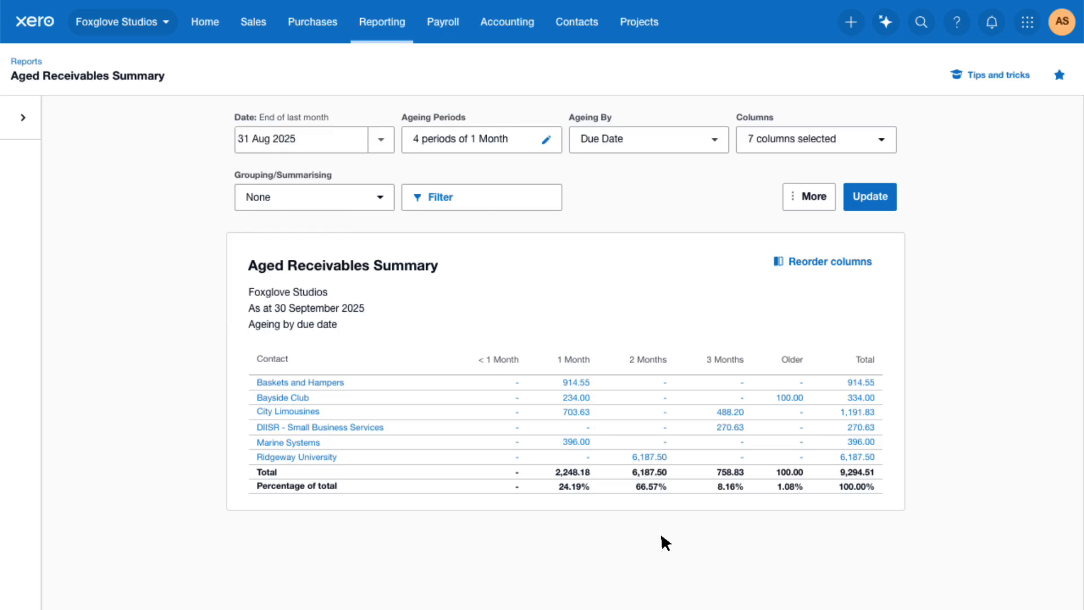
left_click(831, 195)
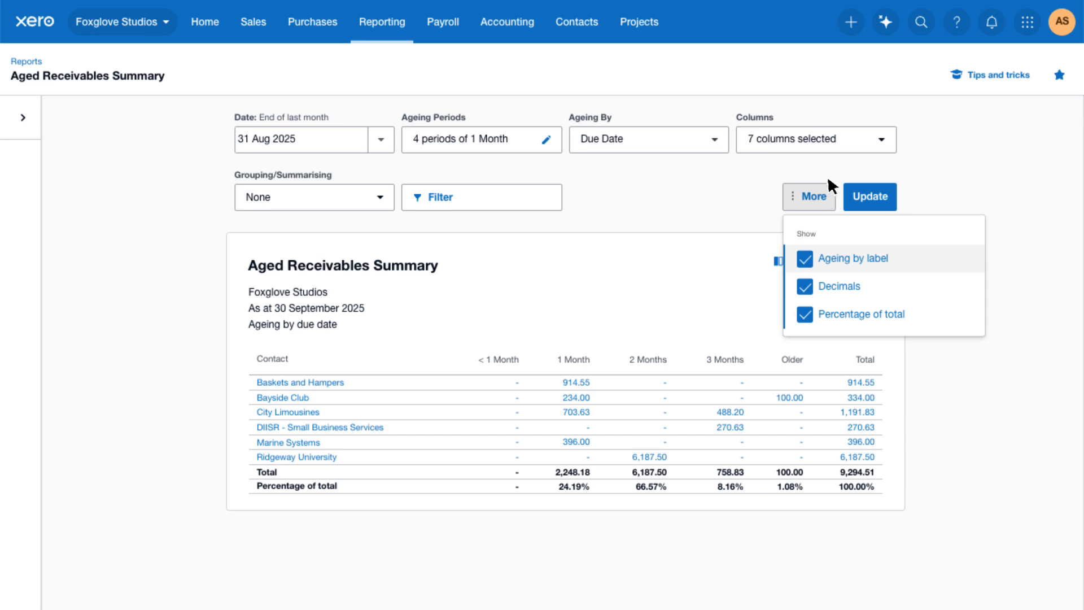
left_click(830, 170)
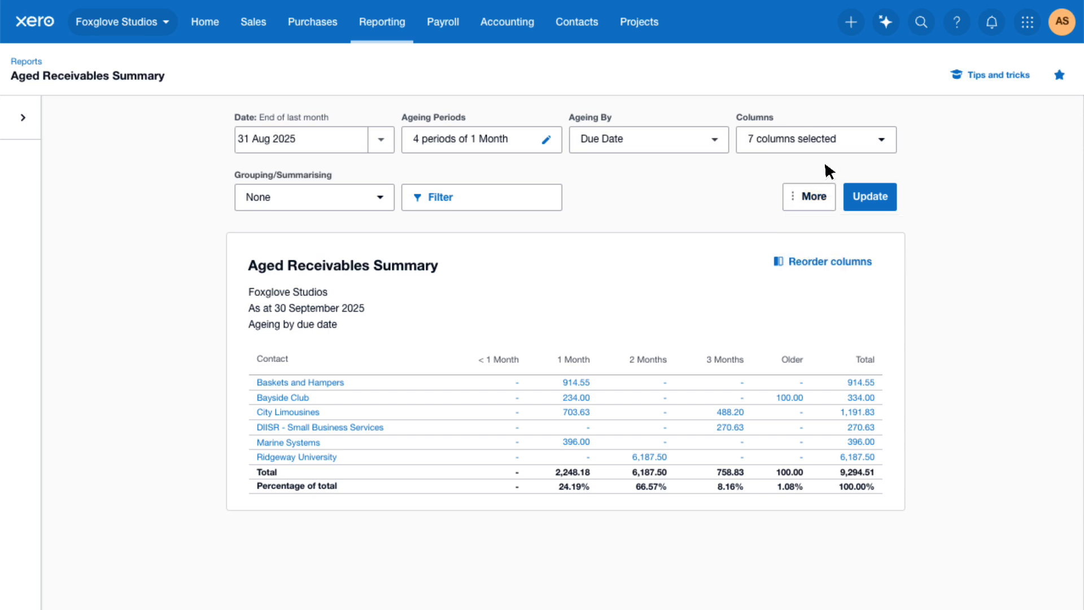
Update the report and reorder its columns to Contact, Ageing Periods, Total, Credit Limit, Primary Person, Phone, Email.
left_click(892, 201)
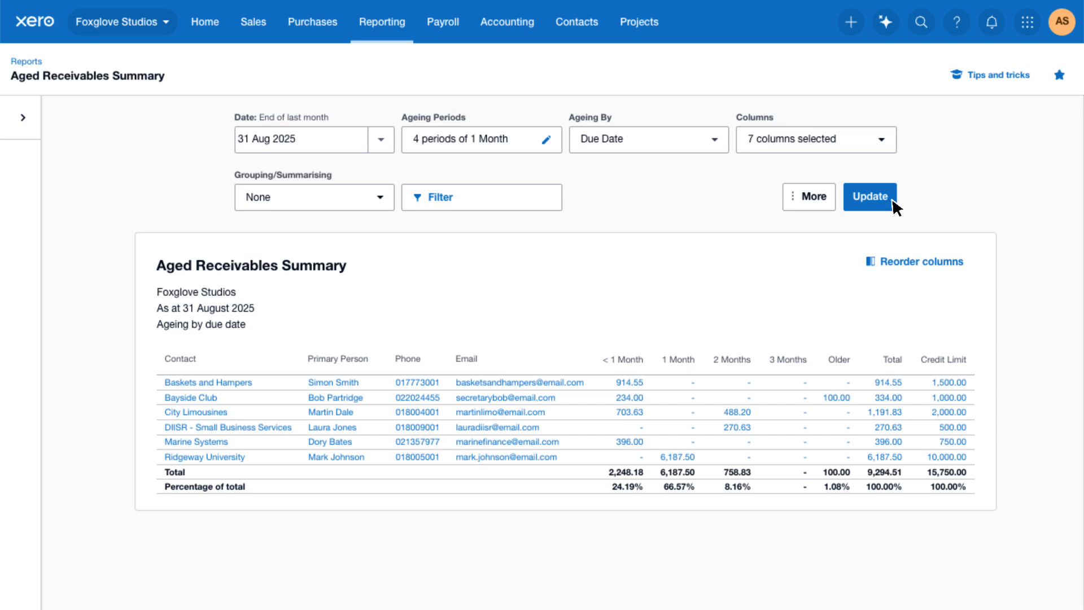
left_click(967, 267)
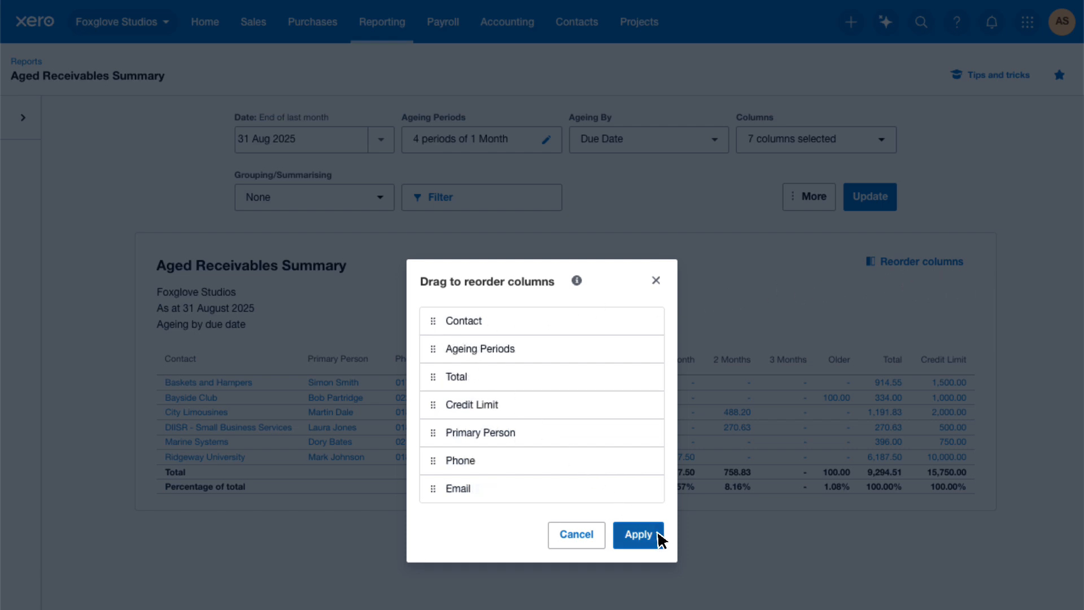
left_click(638, 534)
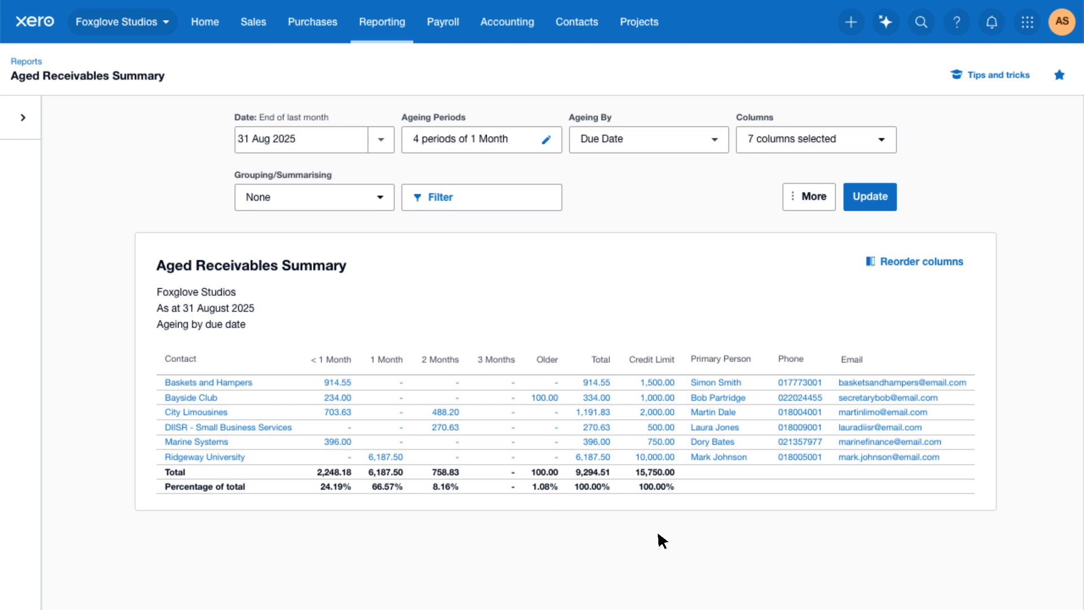
Review the available options for saving the report and the formats for exporting it.
scroll(663, 541, "down", 5)
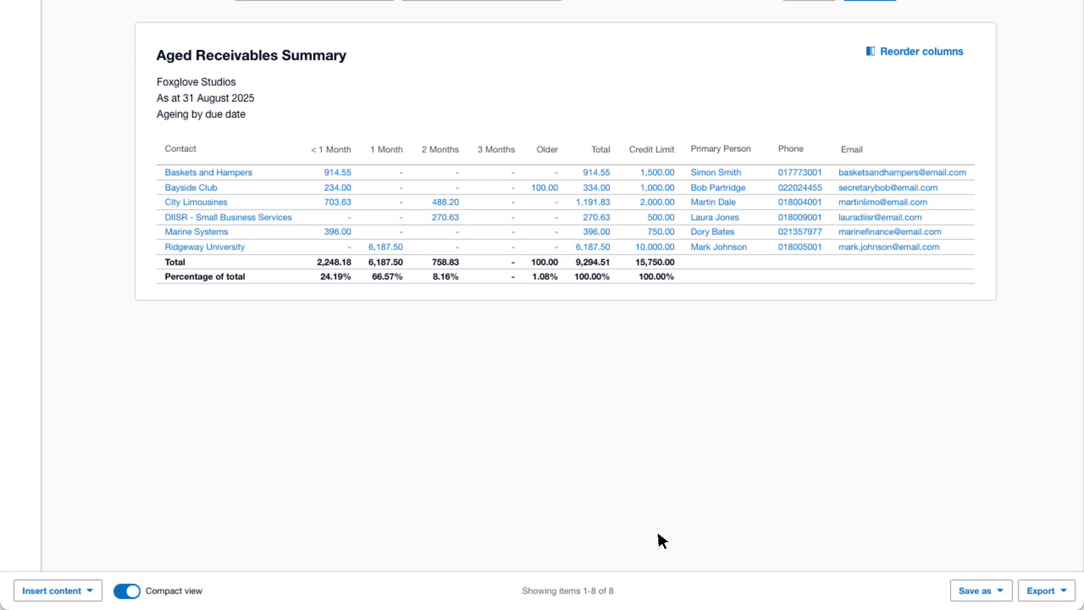
left_click(1000, 593)
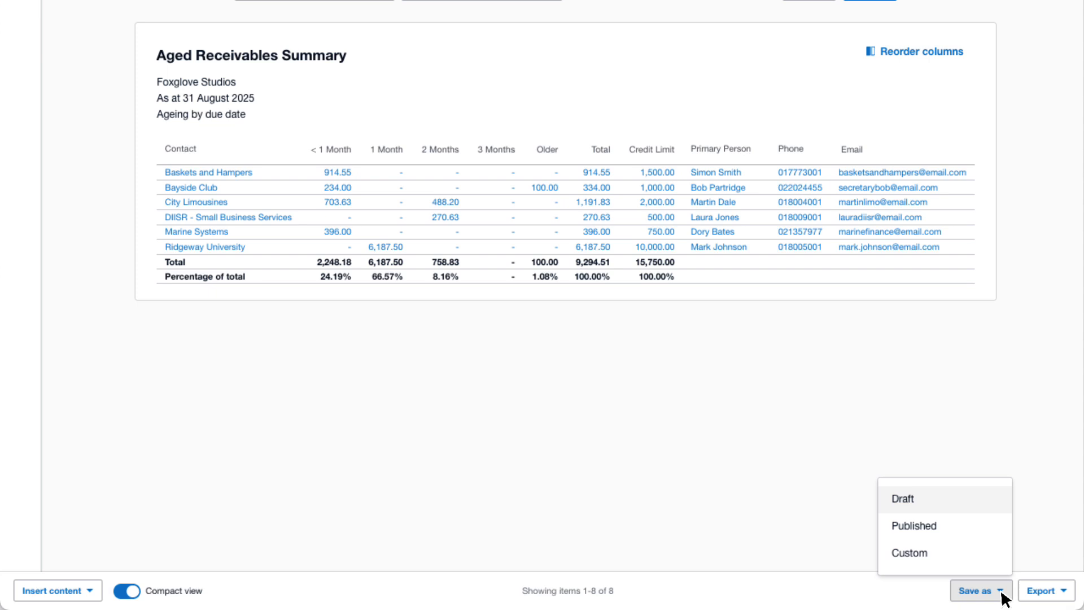
left_click(1065, 593)
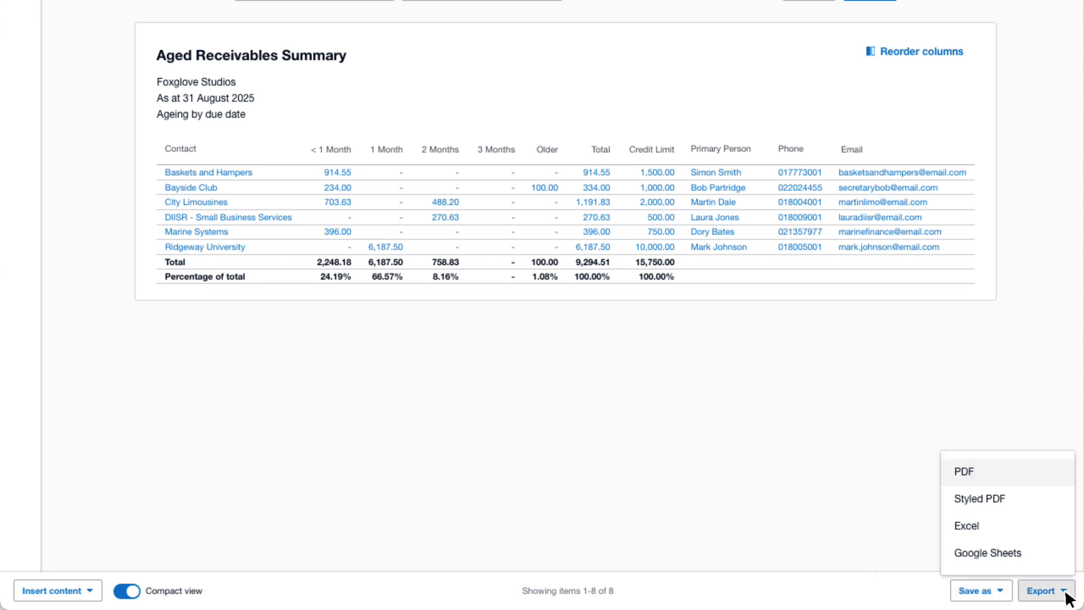